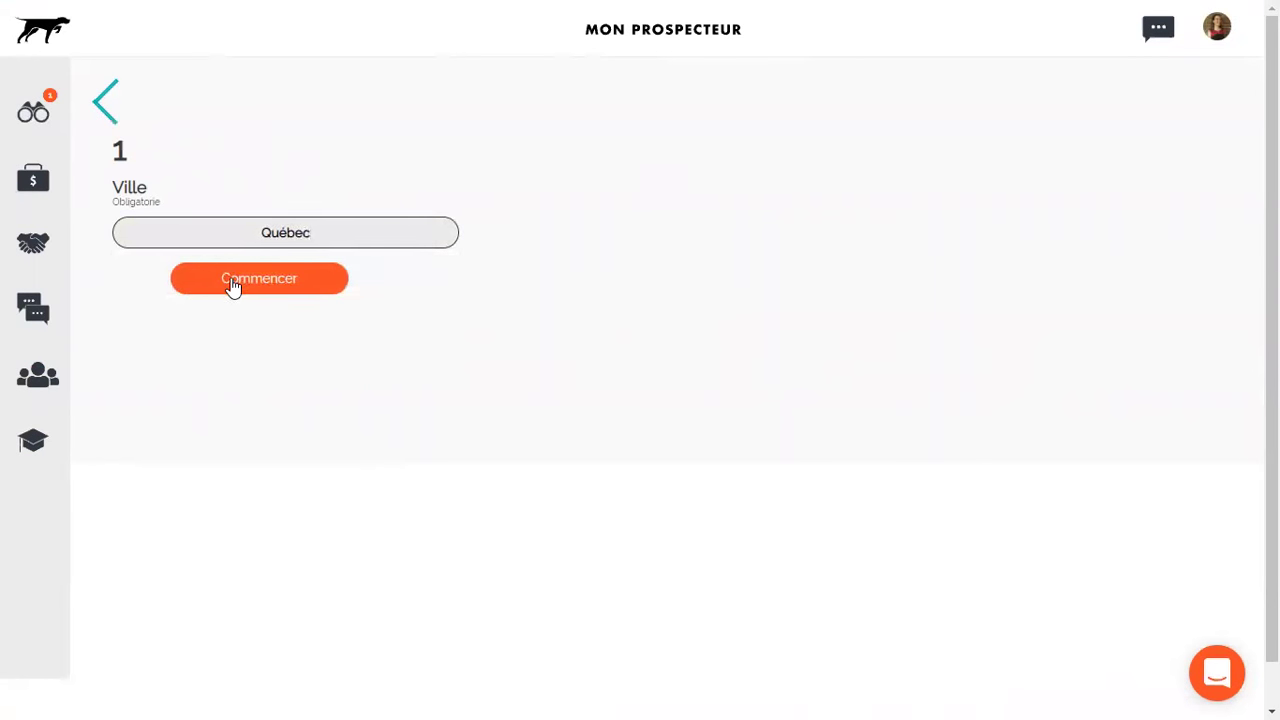
# Start the alert for Québec and reshape its map sector to cover the city area along the river's north side.
pyautogui.click(316, 292)
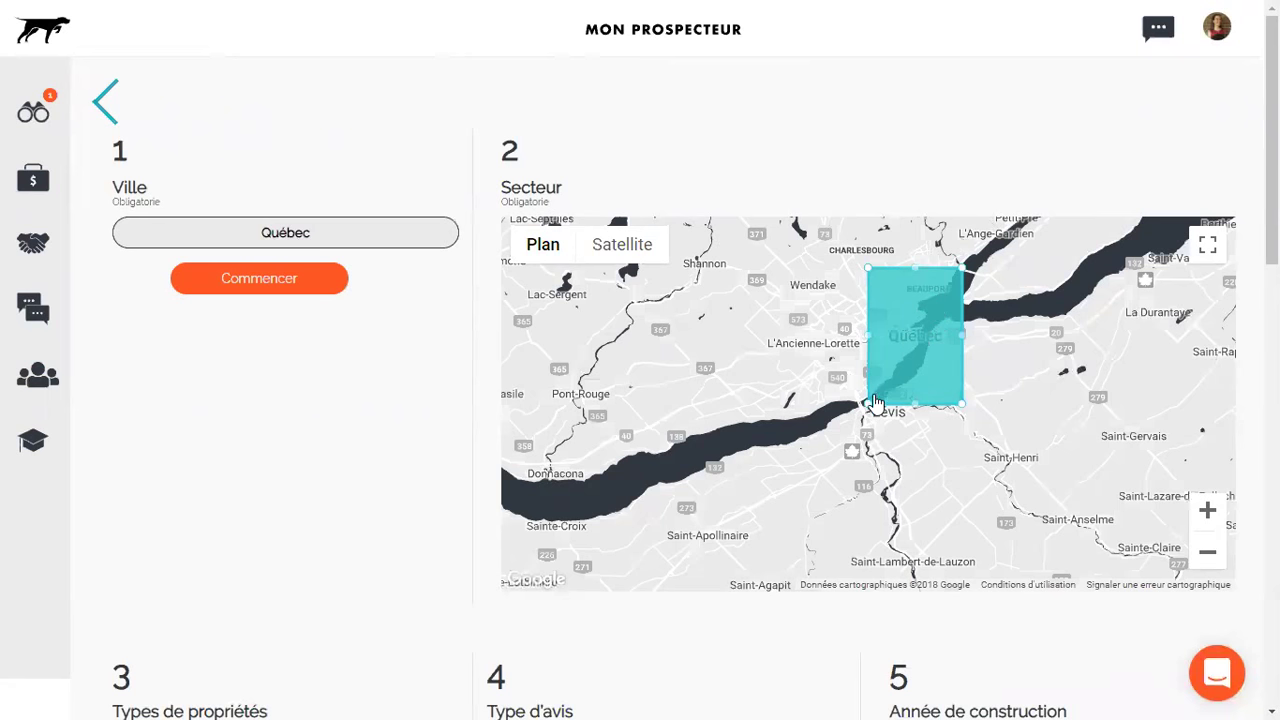
pyautogui.moveTo(868, 410); pyautogui.dragTo(698, 393)
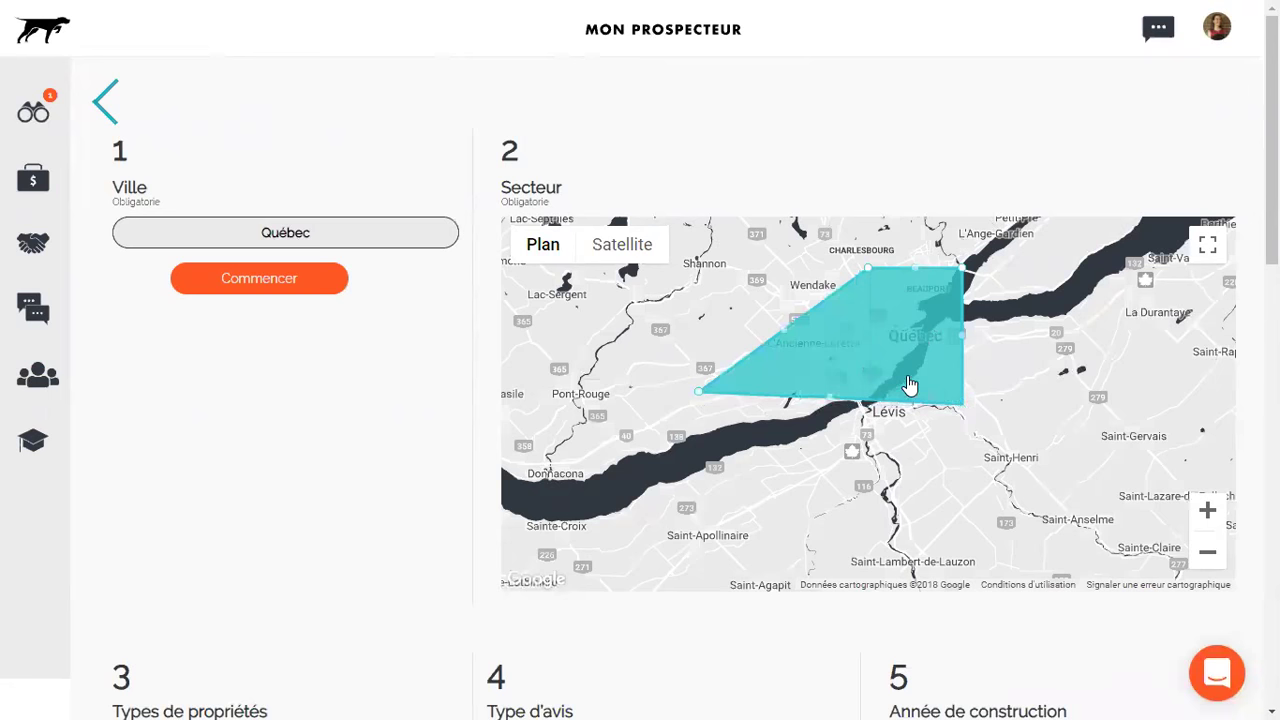
pyautogui.moveTo(908, 380); pyautogui.dragTo(908, 375)
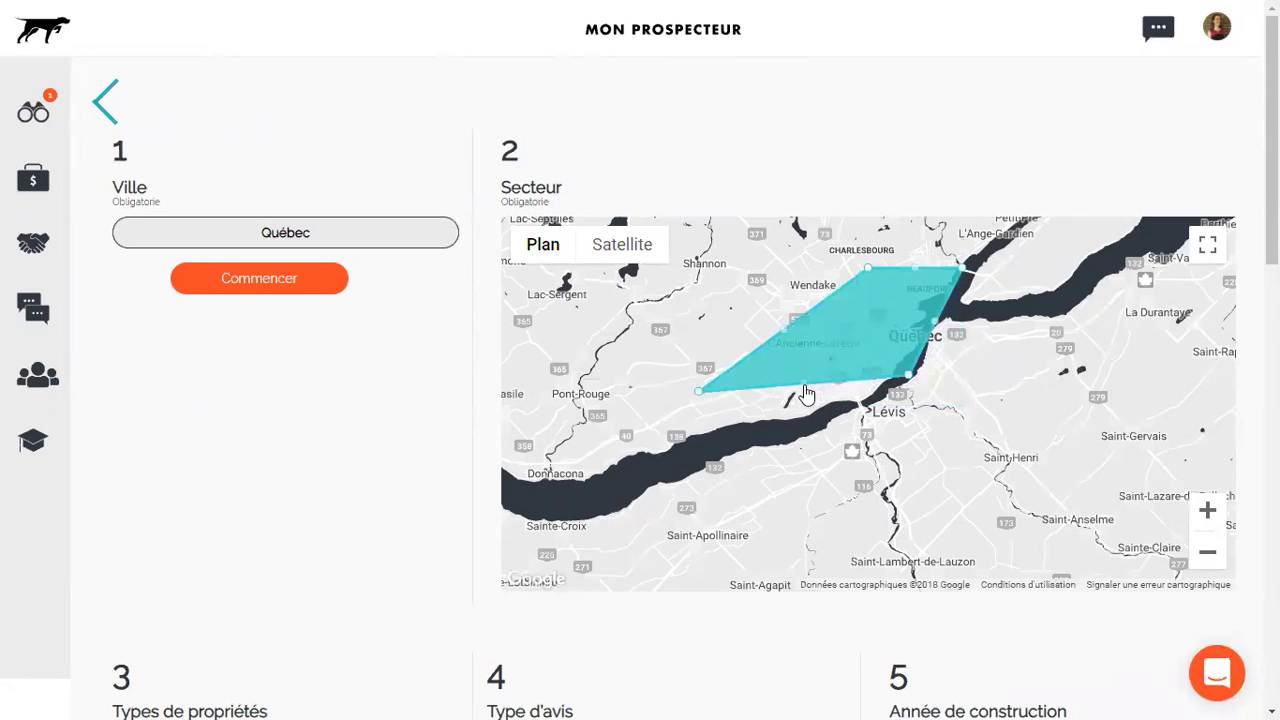
pyautogui.moveTo(803, 382); pyautogui.dragTo(818, 422)
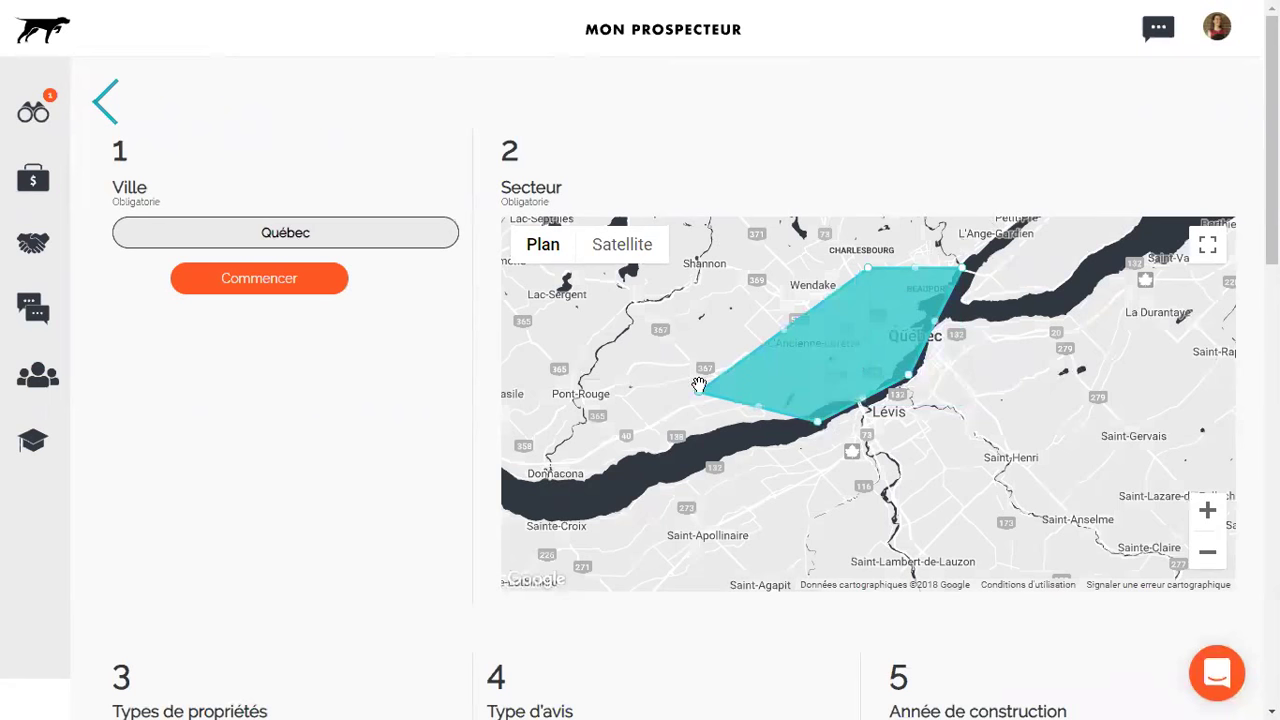
pyautogui.moveTo(745, 347); pyautogui.dragTo(746, 346)
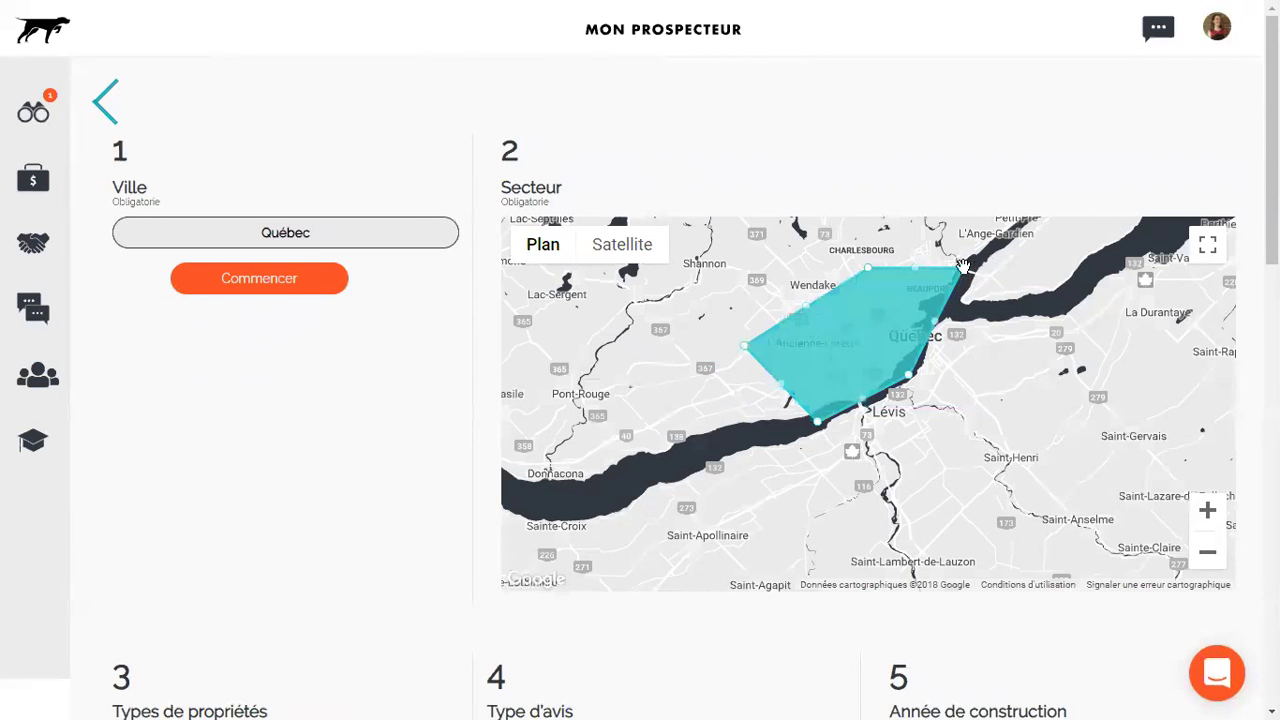
pyautogui.moveTo(916, 303); pyautogui.dragTo(917, 302)
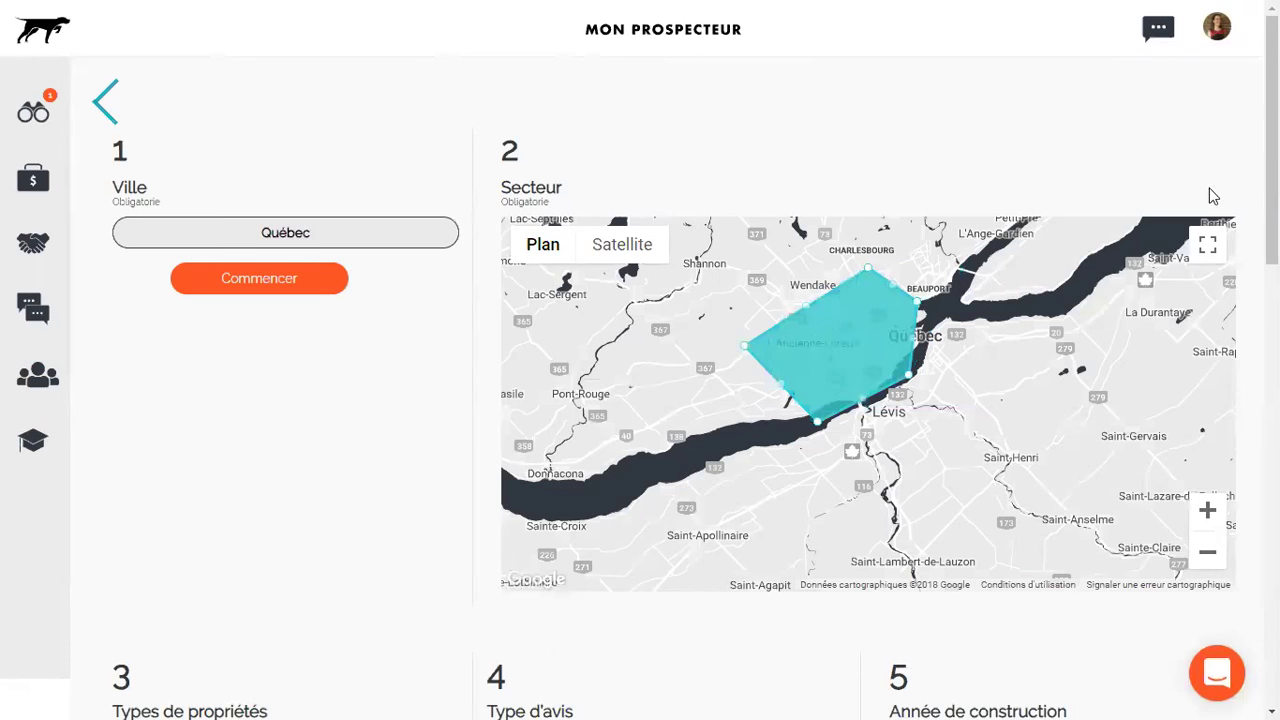
# Select the property types Maison unifamiliale, Duplex, Triplex and Quadruplex for the alert.
pyautogui.moveTo(1272, 175); pyautogui.dragTo(1272, 251)
pyautogui.scroll(-3, 640, 360)
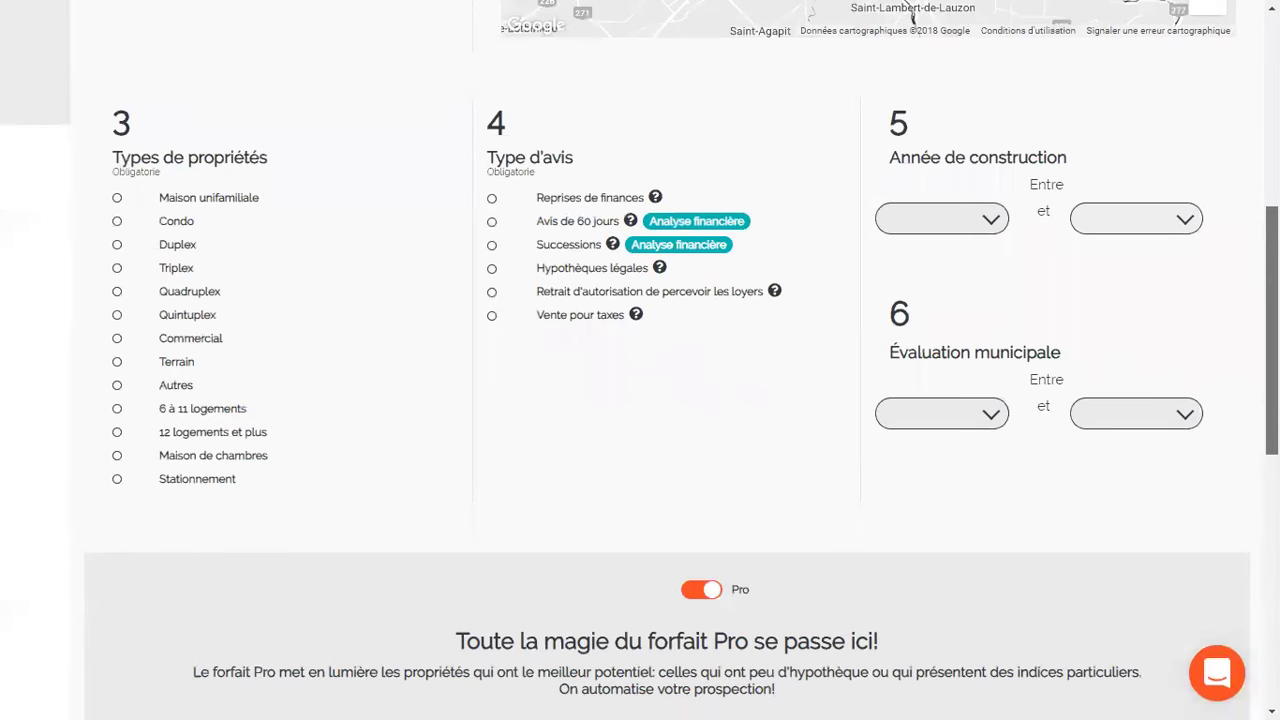
pyautogui.click(117, 198)
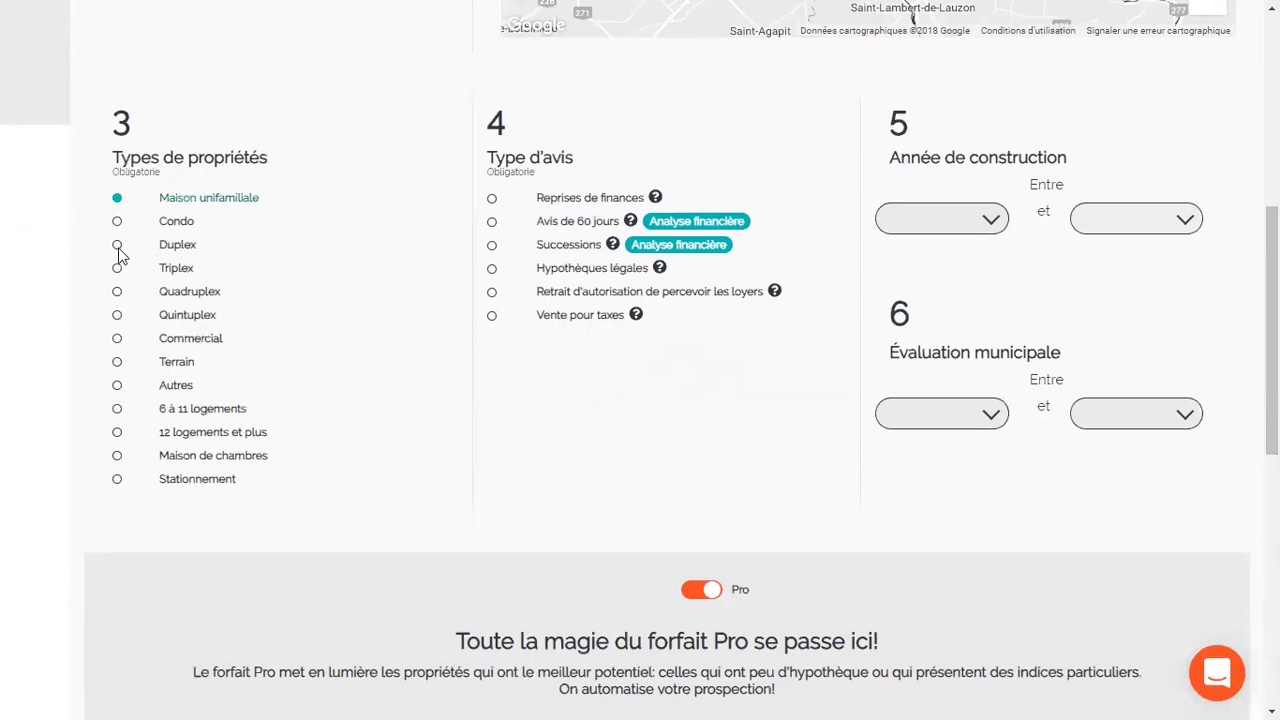
pyautogui.click(117, 245)
pyautogui.click(117, 268)
pyautogui.click(117, 292)
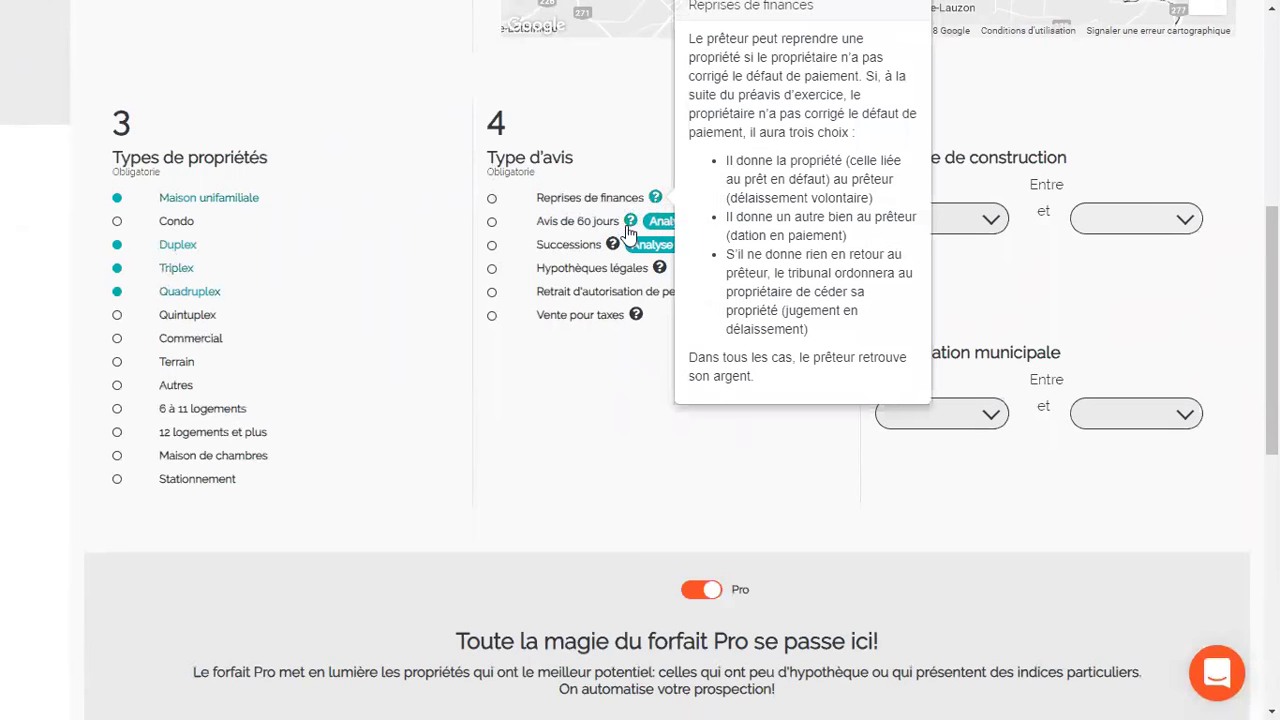
# Select the notice types Avis de 60 jours, Successions and Retrait d'autorisation de percevoir les loyers.
pyautogui.moveTo(631, 229)
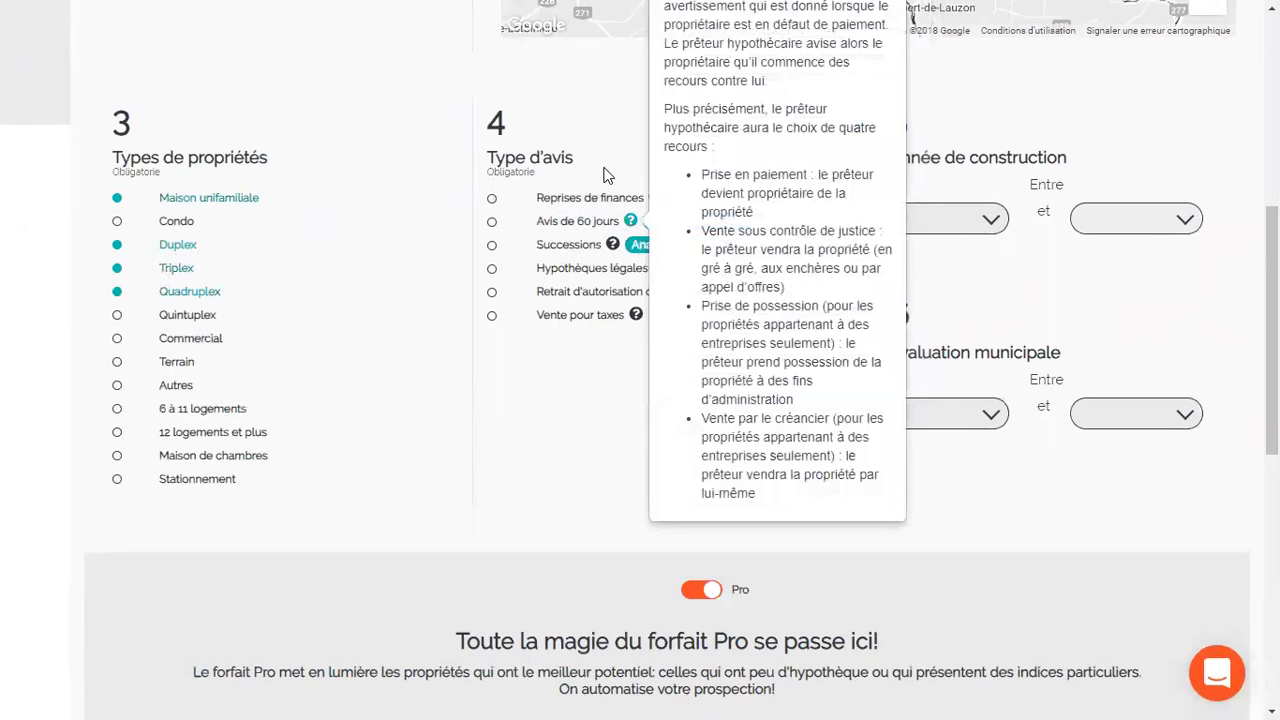
pyautogui.click(491, 224)
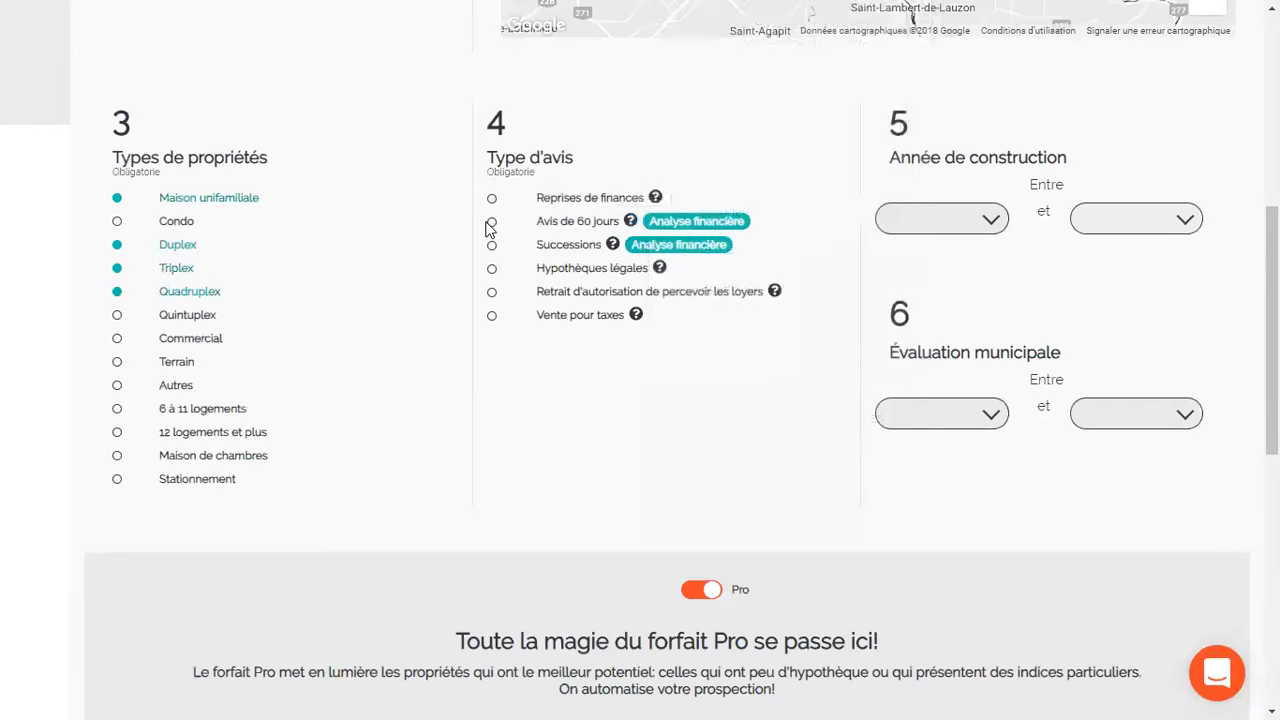
pyautogui.click(492, 245)
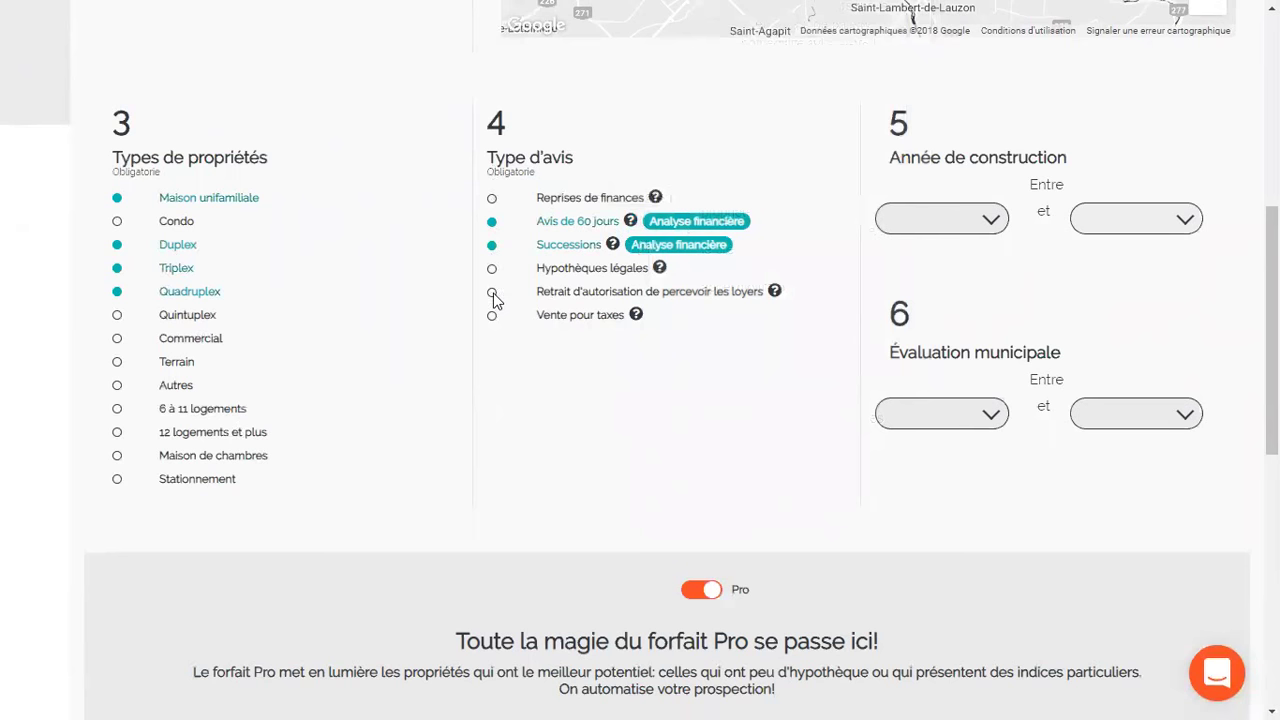
pyautogui.click(492, 294)
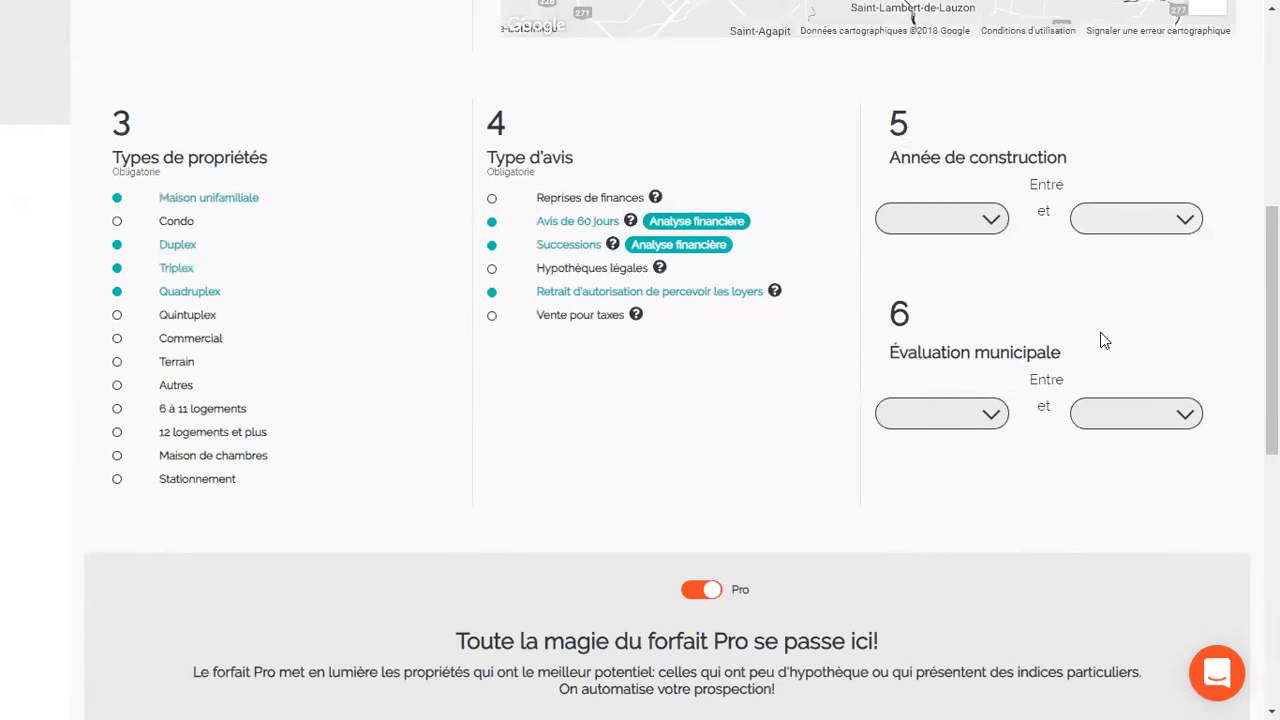
pyautogui.click(996, 414)
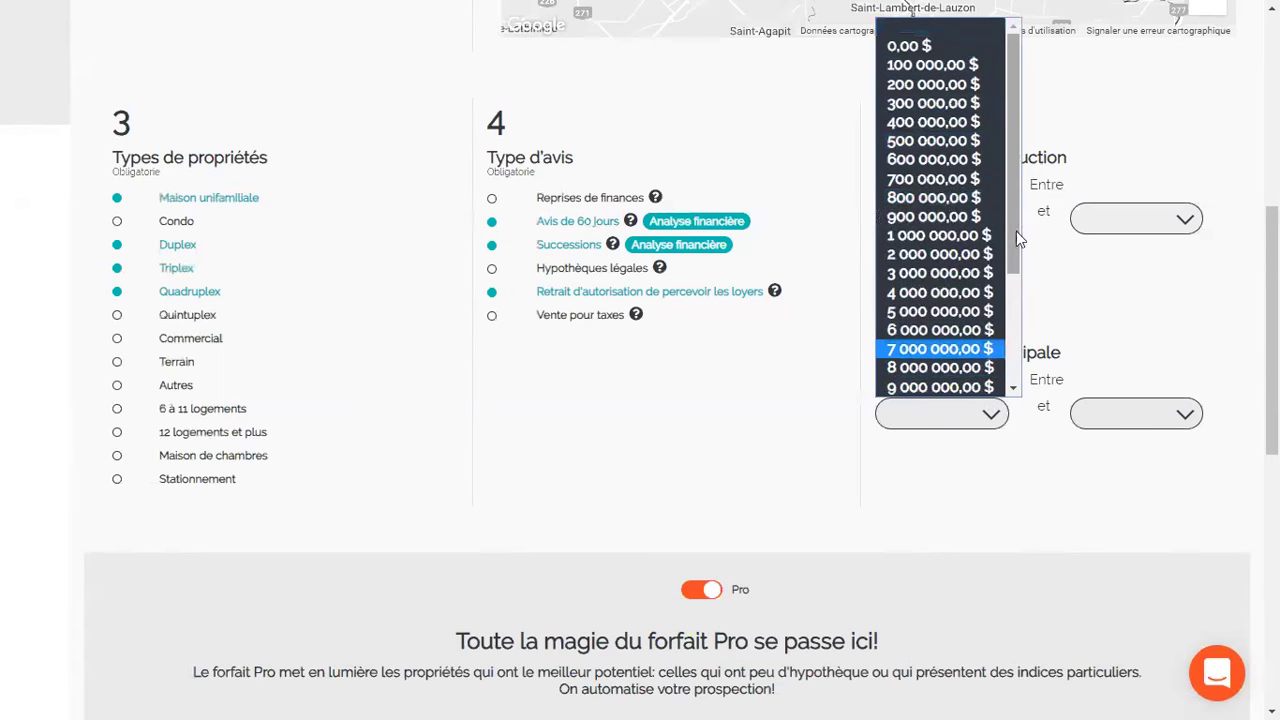
pyautogui.click(1016, 380)
pyautogui.click(1164, 349)
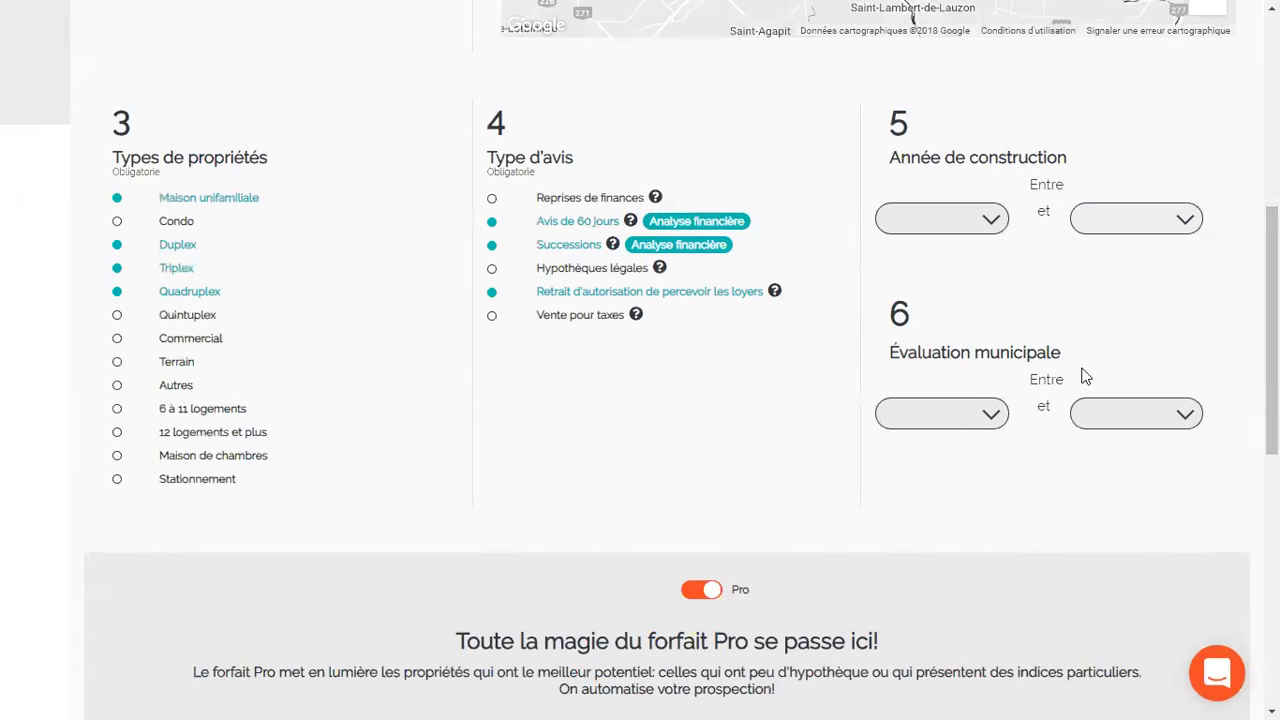
# Link the maximum RPV and minimum equity criteria of the financial analysis with the Ou condition.
pyautogui.scroll(-2, 1272, 330)
pyautogui.scroll(-3, 1234, 397)
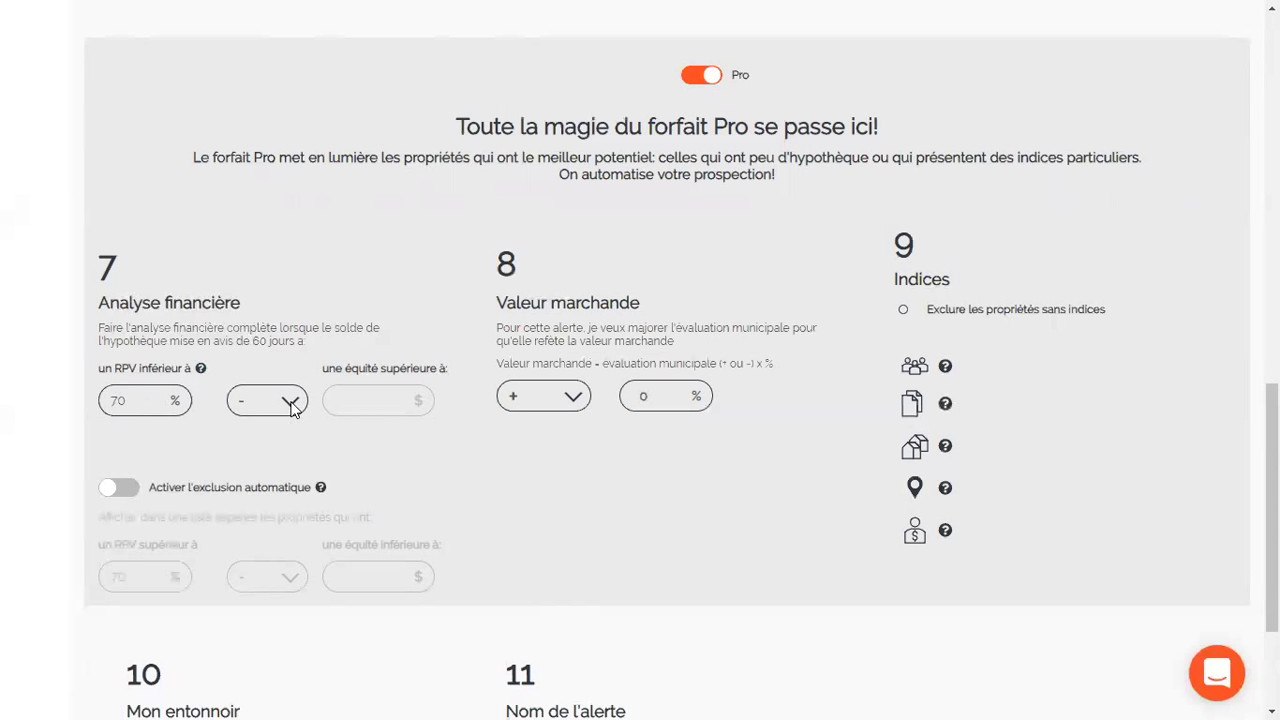
pyautogui.click(247, 408)
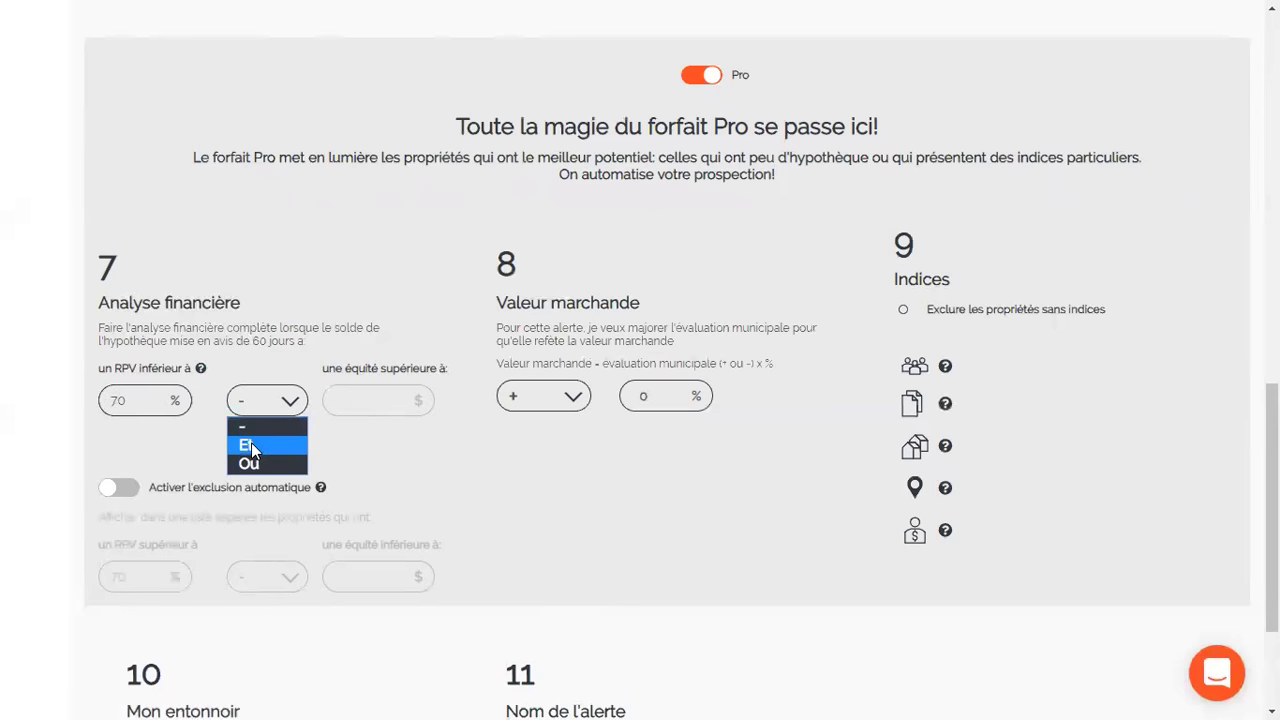
pyautogui.click(253, 446)
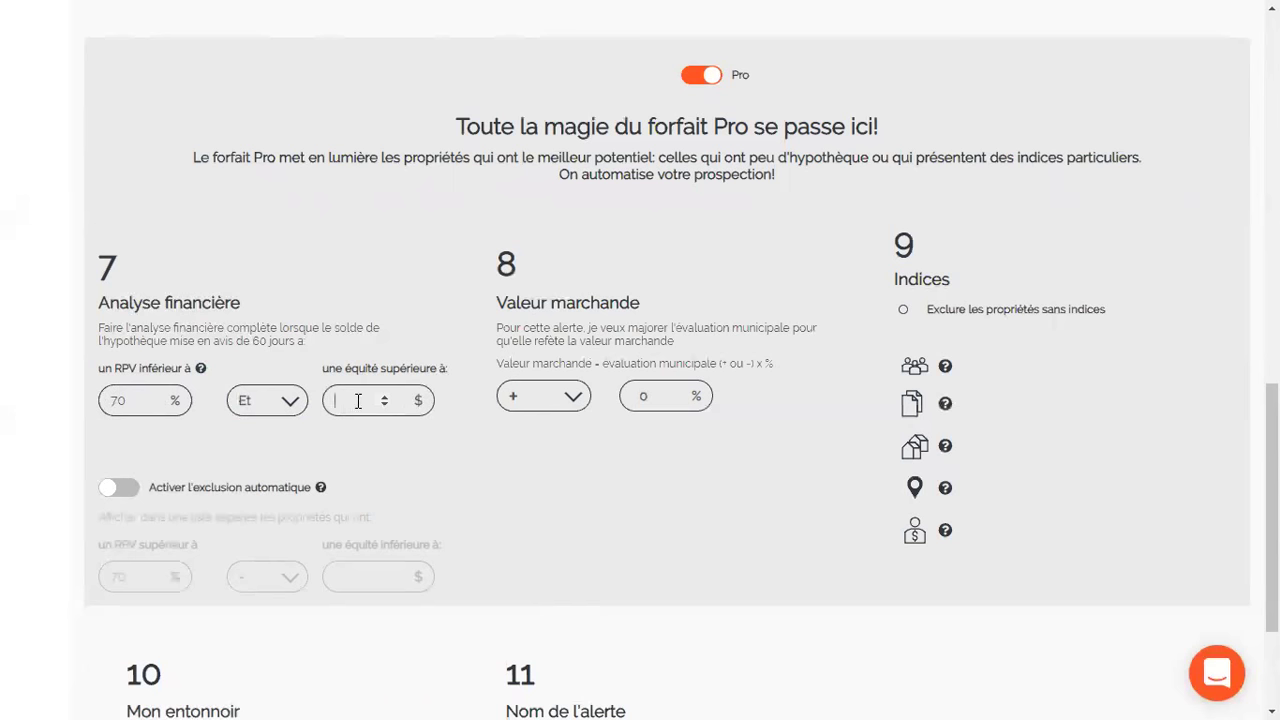
pyautogui.click(293, 408)
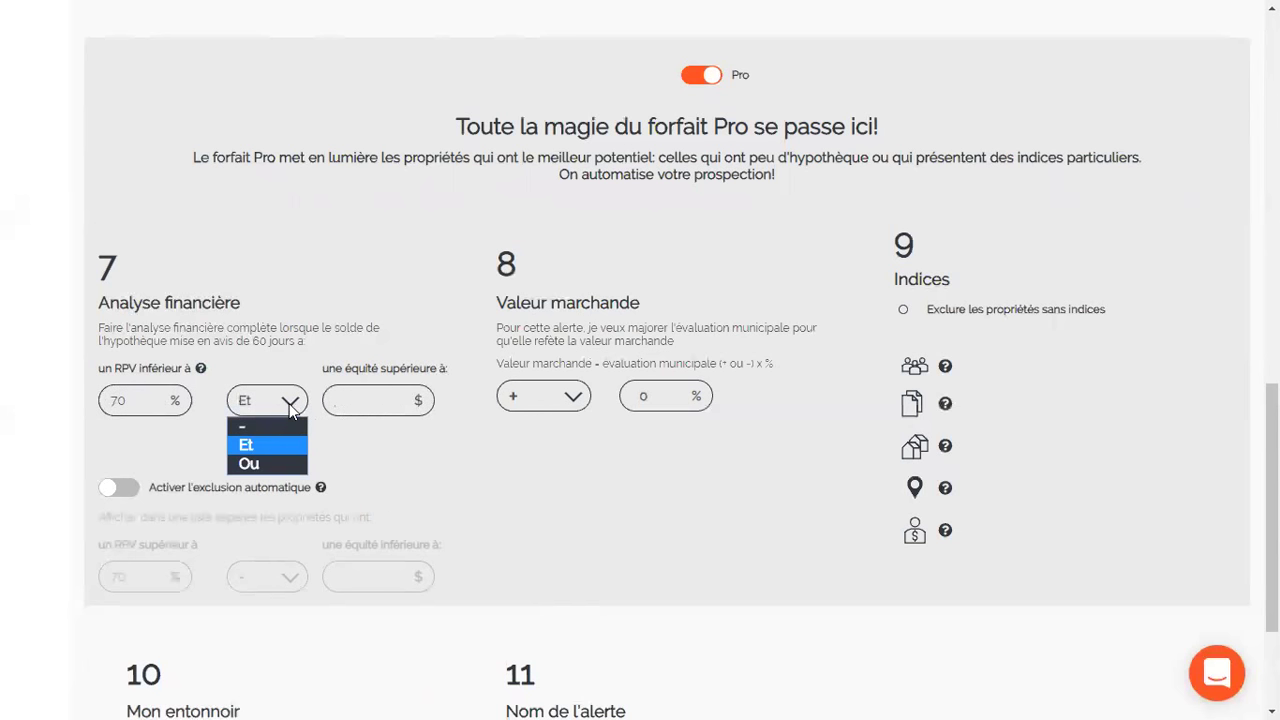
pyautogui.click(257, 461)
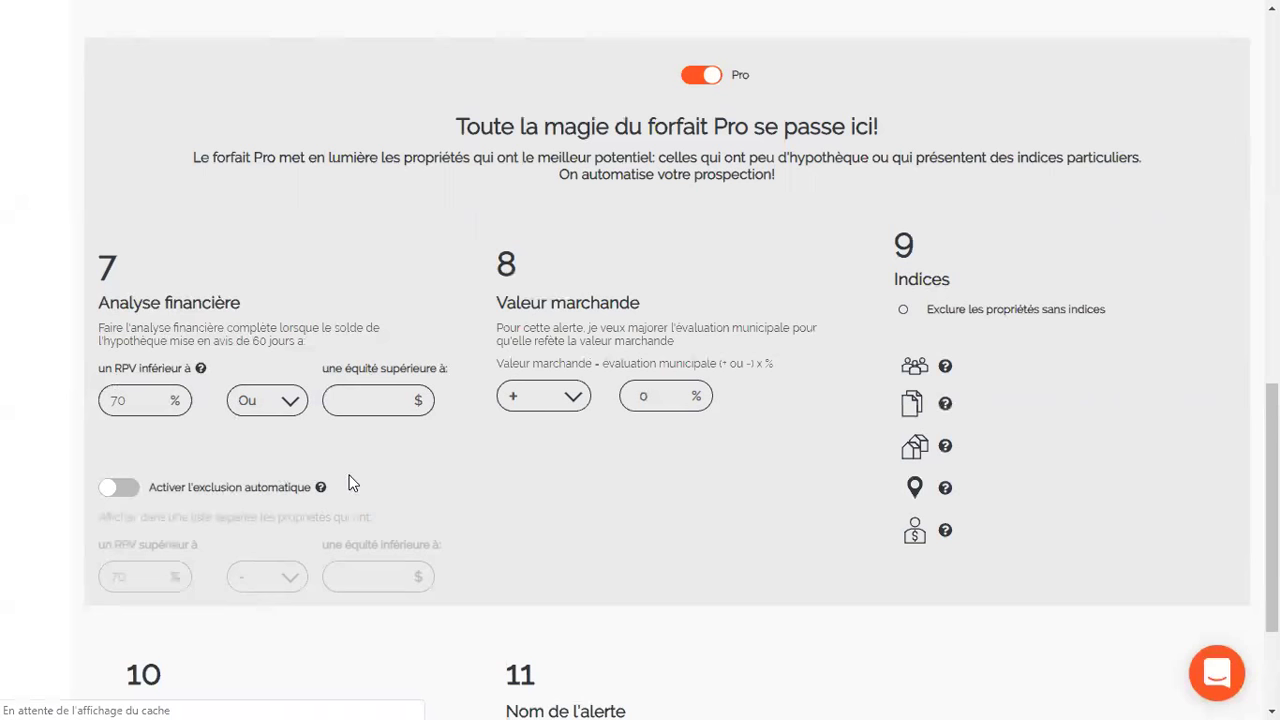
# Turn the automatic exclusion of the financial analysis on and back off.
pyautogui.click(133, 489)
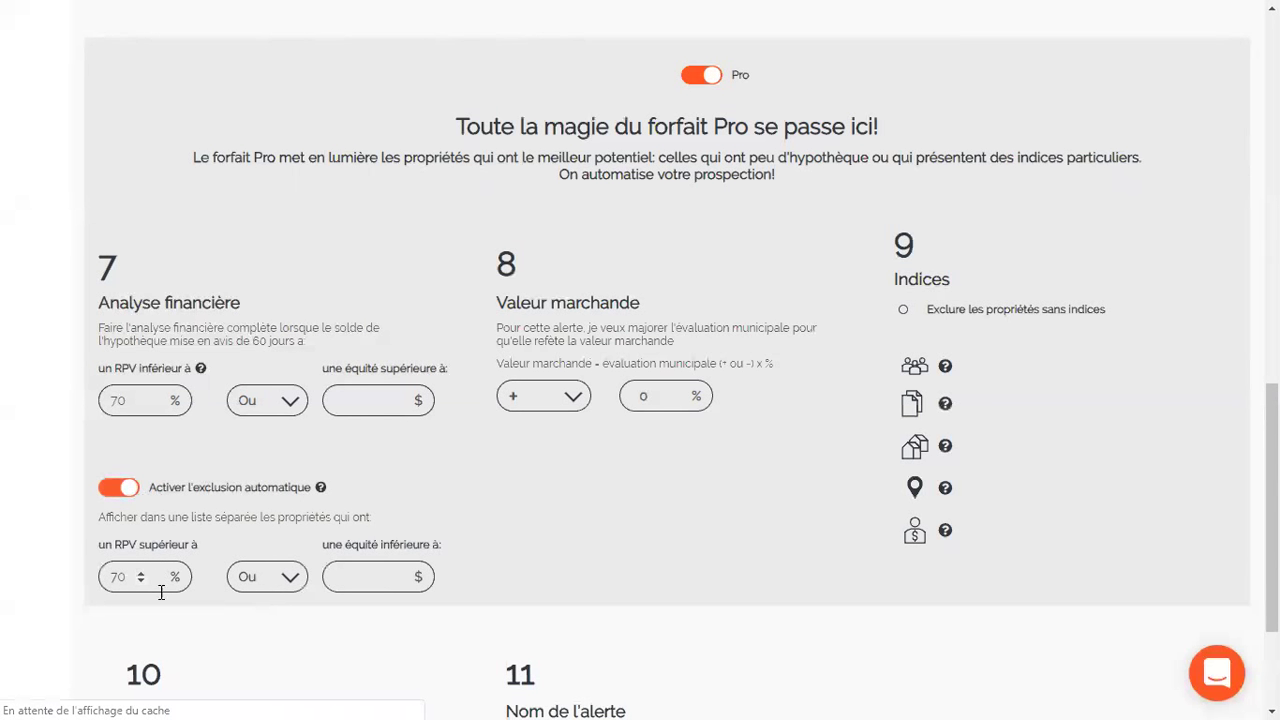
pyautogui.click(121, 494)
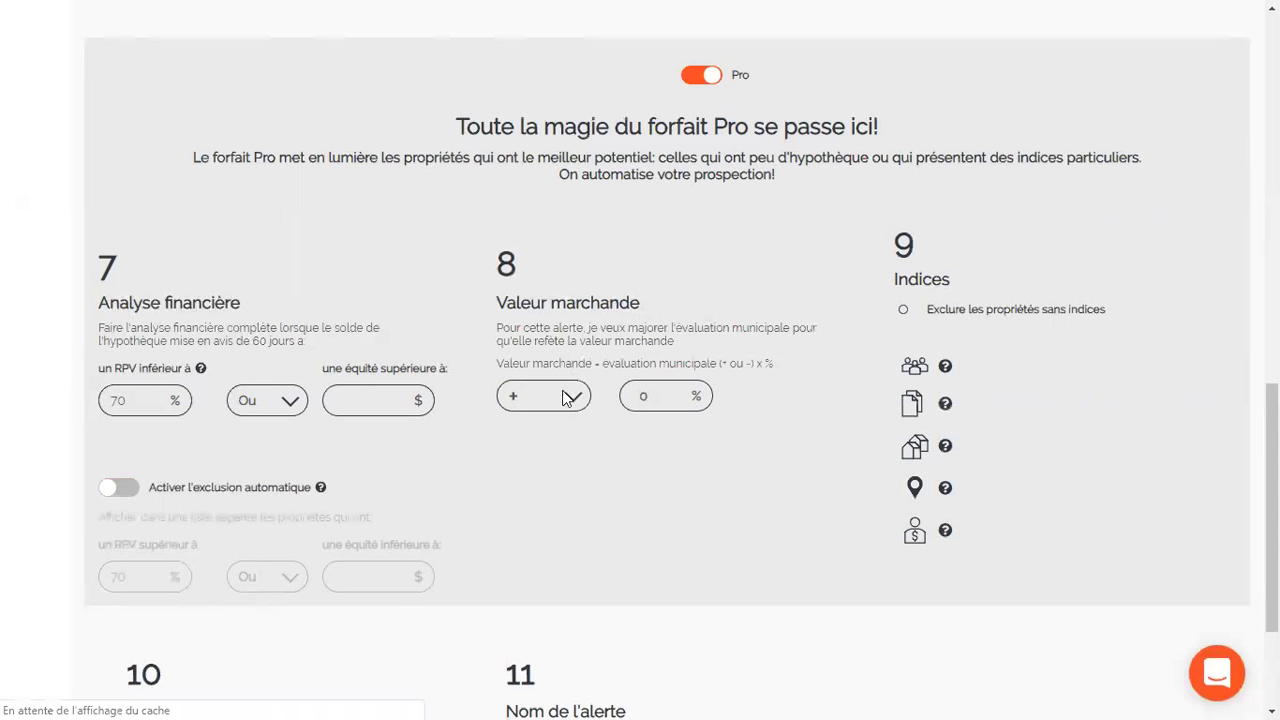
# Set the market value adjustment to plus 10 % of the municipal evaluation.
pyautogui.write('10')
# Turn the exclusion of properties without indices on and back off.
pyautogui.moveTo(944, 368)
pyautogui.moveTo(944, 404)
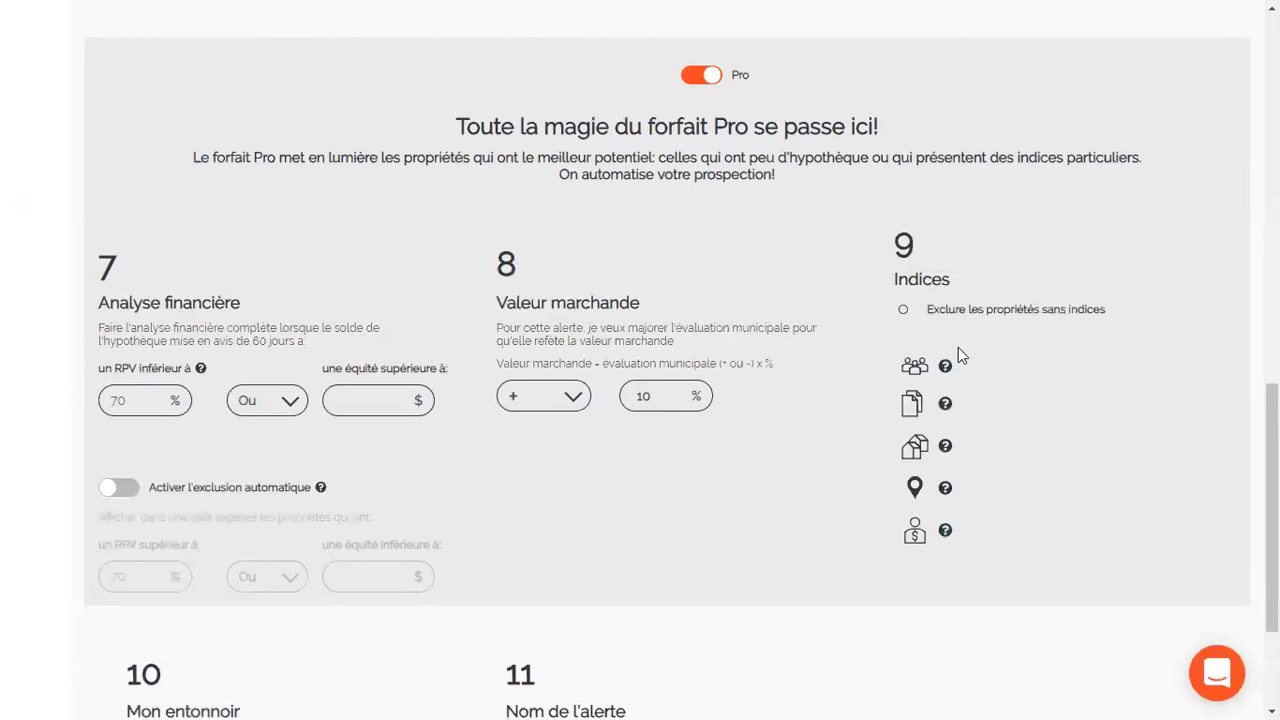
pyautogui.click(904, 311)
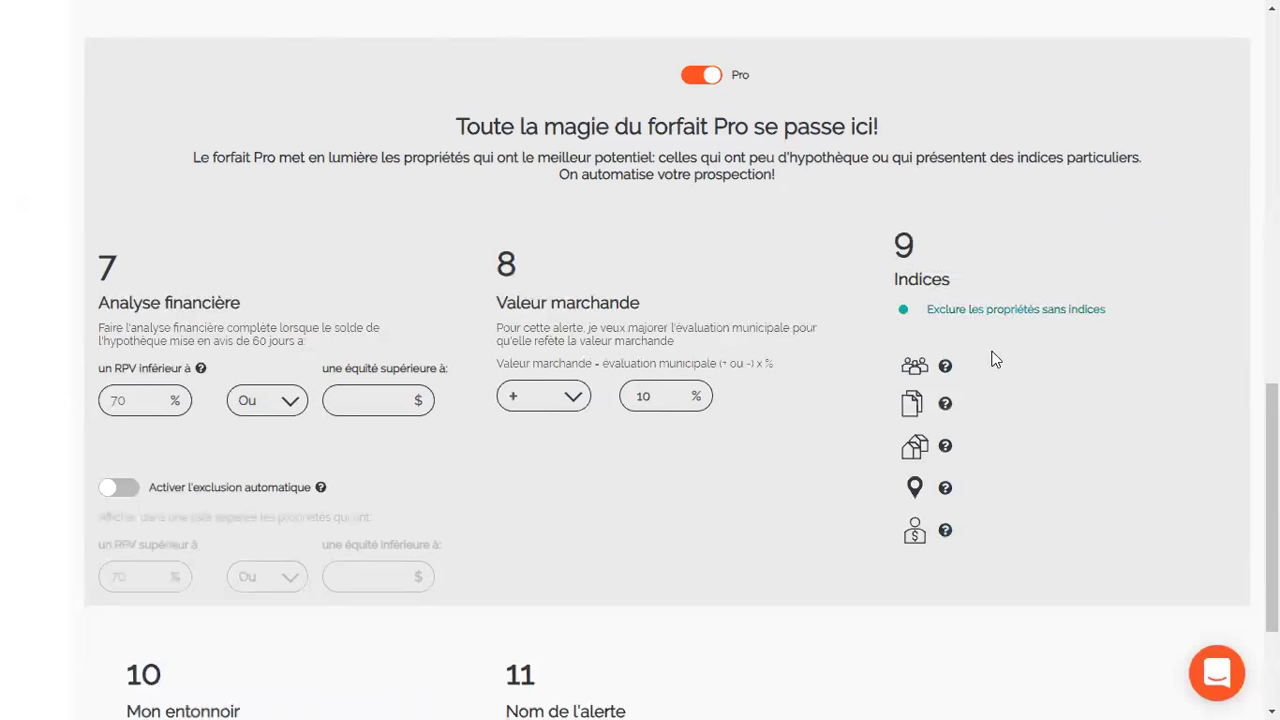
pyautogui.click(904, 314)
pyautogui.click(904, 314)
# Turn the direct sending of all opportunities to the funnel (Mon entonnoir) on and back off.
pyautogui.scroll(-2, 598, 486)
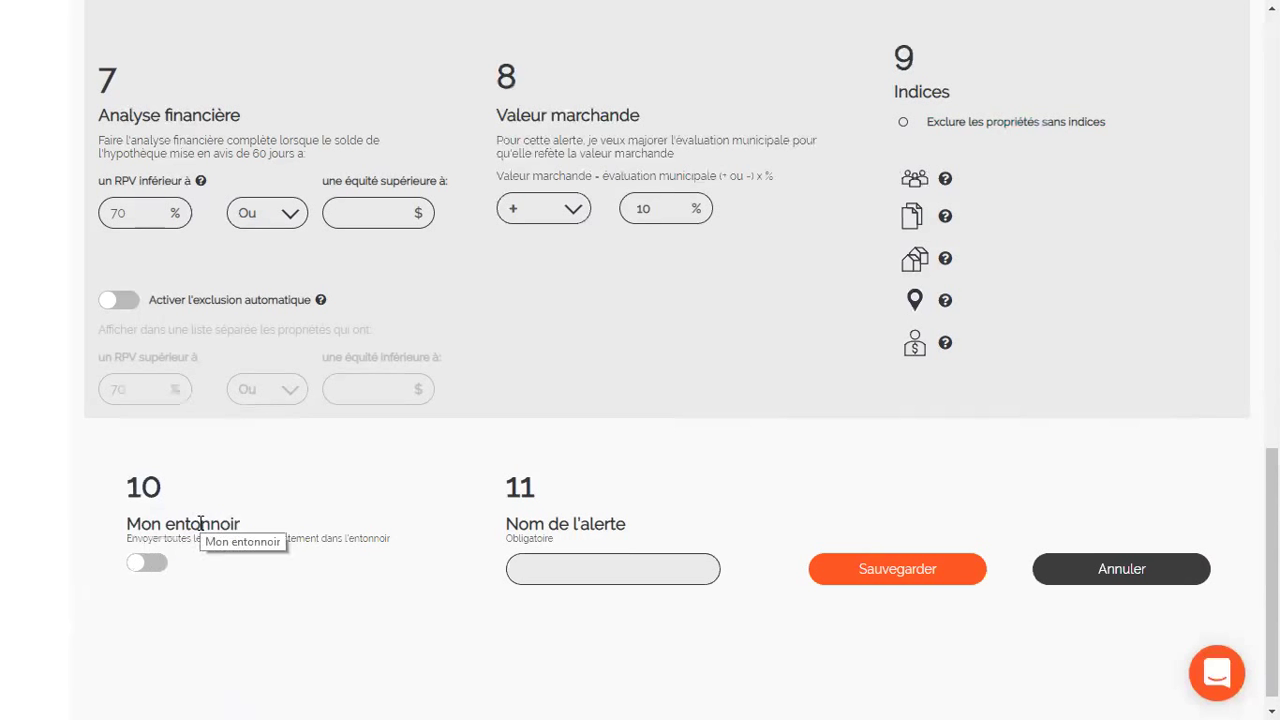
pyautogui.click(157, 571)
pyautogui.click(140, 568)
# Name the alert Québec.
pyautogui.click(598, 562)
pyautogui.write('Québec')
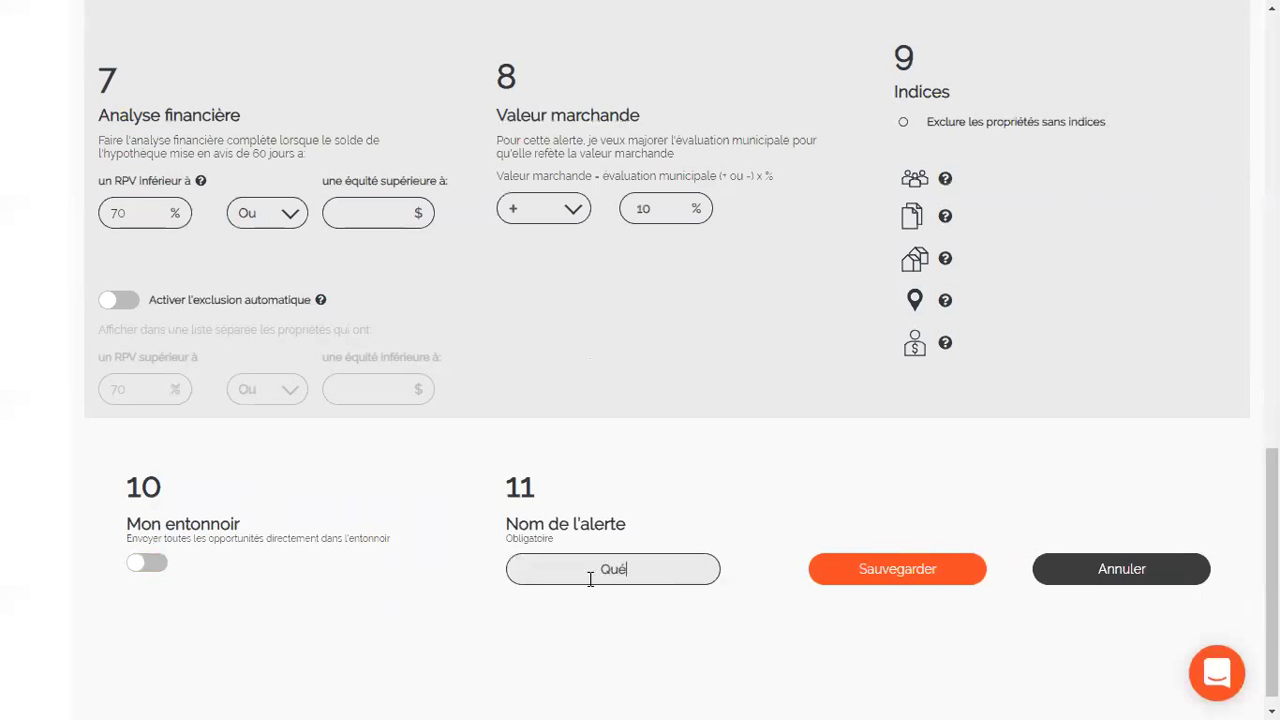